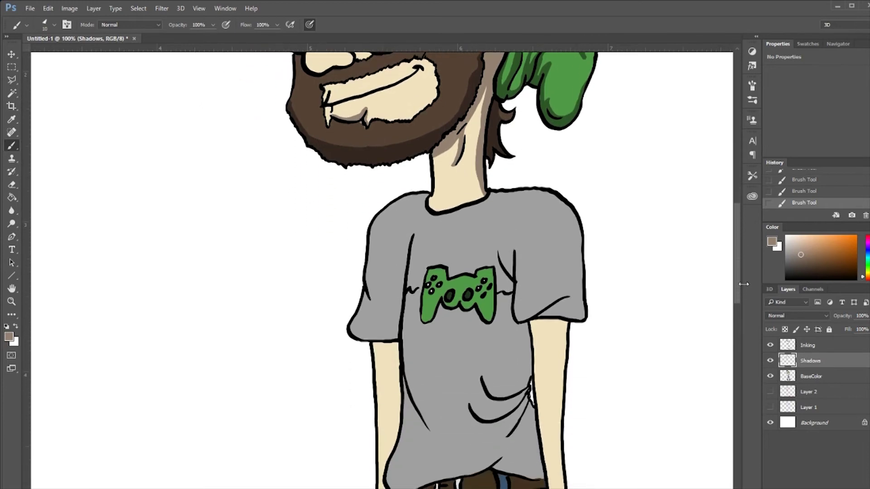
# - Paint brown shadow beneath the sleeve and down the outer edge of the arm on the viewer's right, on the Shadows layer
pyautogui.moveTo(529, 322)
pyautogui.mouseDown()
pyautogui.moveTo(552, 339)
pyautogui.moveTo(563, 366)
pyautogui.moveTo(553, 321)
pyautogui.moveTo(532, 322)
pyautogui.moveTo(560, 351)
pyautogui.moveTo(561, 333)
pyautogui.moveTo(550, 320)
pyautogui.moveTo(558, 327)
pyautogui.mouseUp()
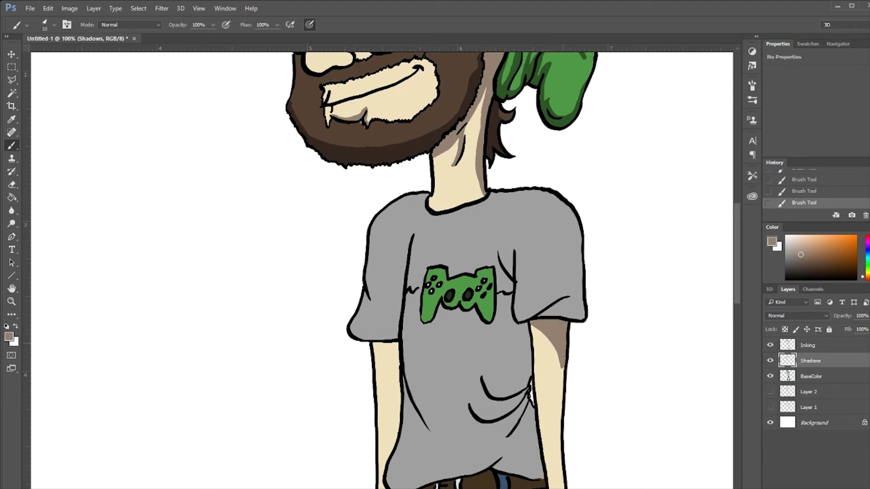
pyautogui.scroll(-5, 692, 219)
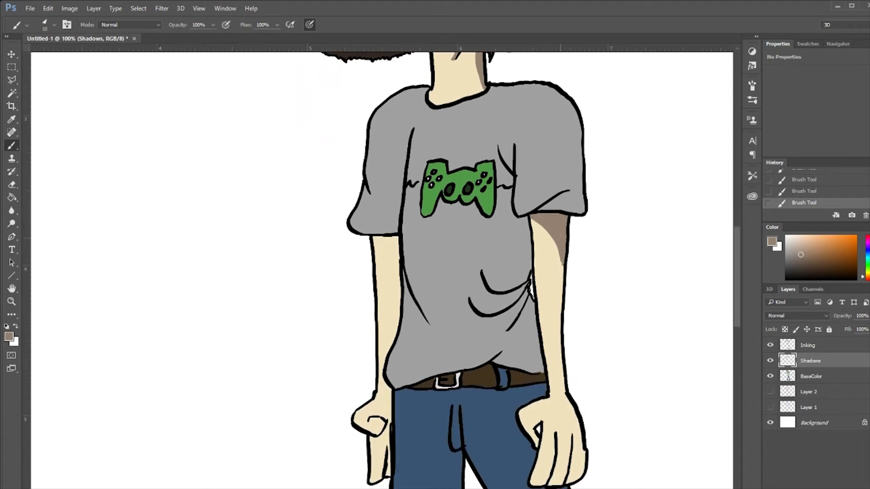
pyautogui.moveTo(564, 266); pyautogui.dragTo(564, 393)
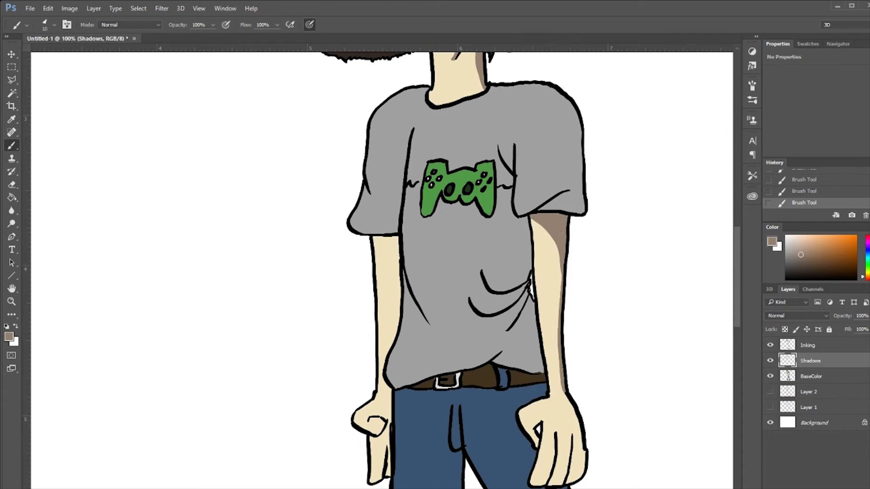
# - Paint the sleeve's cast shadow across the upper part of the arm on the viewer's left
pyautogui.scroll(-2, 736, 266)
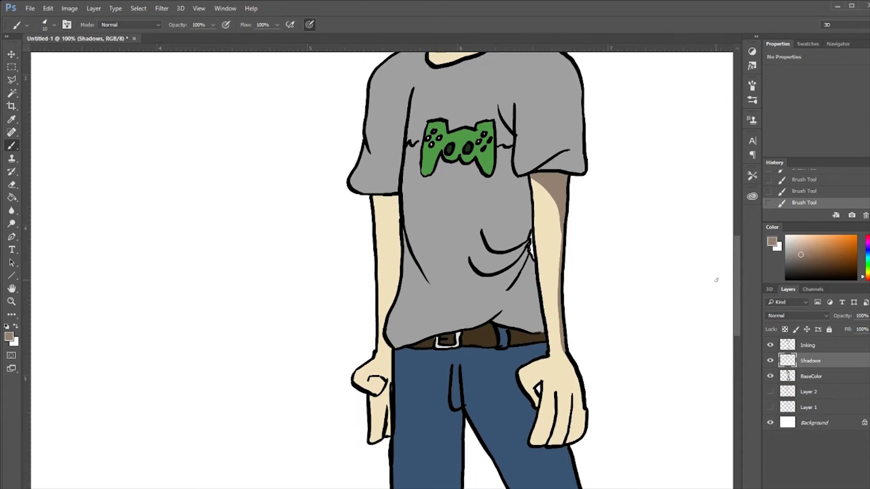
pyautogui.moveTo(375, 196)
pyautogui.mouseDown()
pyautogui.moveTo(400, 260)
pyautogui.moveTo(397, 205)
pyautogui.moveTo(389, 195)
pyautogui.moveTo(381, 209)
pyautogui.moveTo(392, 231)
pyautogui.moveTo(393, 197)
pyautogui.mouseUp()
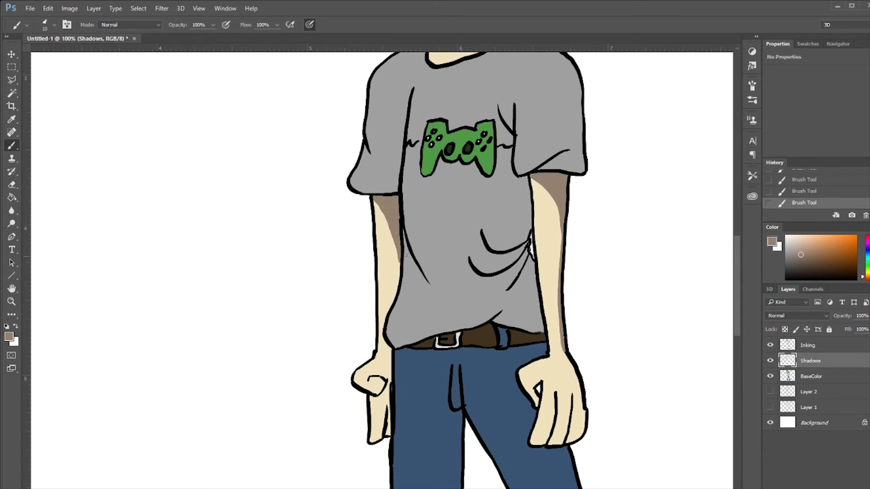
pyautogui.scroll(-3, 737, 262)
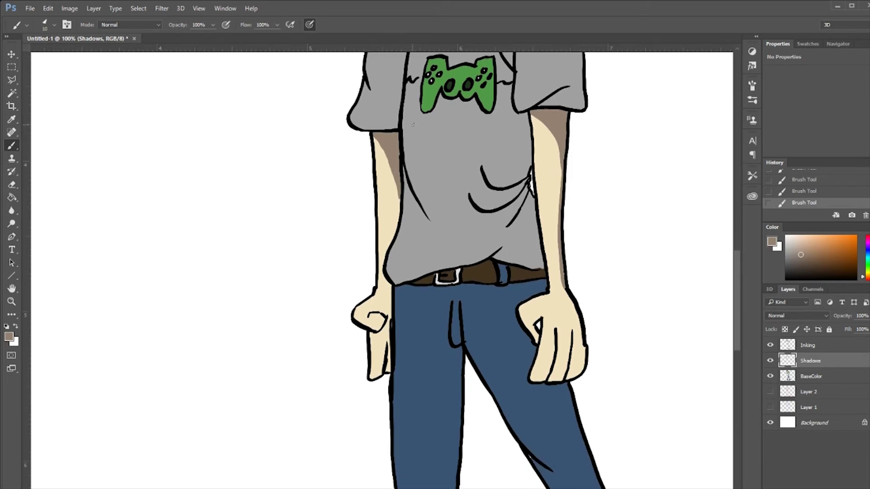
pyautogui.moveTo(387, 145)
pyautogui.mouseDown()
pyautogui.moveTo(378, 194)
pyautogui.moveTo(374, 138)
pyautogui.mouseUp()
pyautogui.moveTo(377, 176)
pyautogui.mouseDown()
pyautogui.moveTo(389, 180)
pyautogui.moveTo(384, 156)
pyautogui.moveTo(379, 170)
pyautogui.moveTo(399, 186)
pyautogui.moveTo(374, 176)
pyautogui.moveTo(377, 169)
pyautogui.moveTo(400, 197)
pyautogui.moveTo(399, 191)
pyautogui.mouseUp()
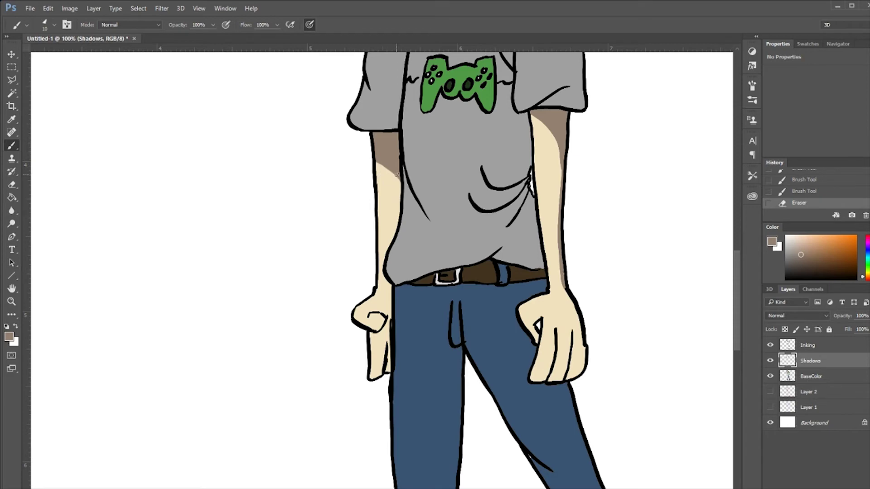
# - Shade the outer forearm, the back of the hand and the fingers on the viewer's right
pyautogui.moveTo(553, 259); pyautogui.dragTo(564, 215)
pyautogui.moveTo(562, 280)
pyautogui.mouseDown()
pyautogui.moveTo(585, 346)
pyautogui.moveTo(583, 371)
pyautogui.moveTo(570, 379)
pyautogui.moveTo(583, 362)
pyautogui.mouseUp()
pyautogui.moveTo(557, 330); pyautogui.dragTo(548, 380)
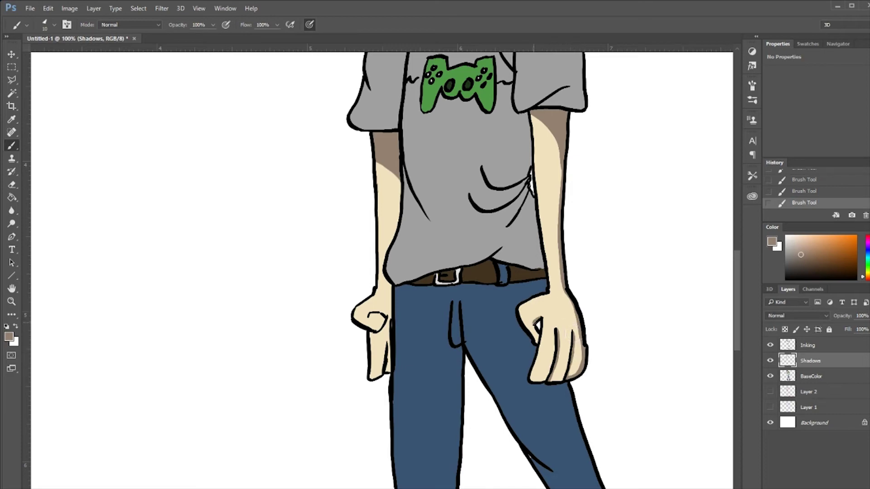
# - Shade the body-side edge of the arm on the viewer's left and its hand, and touch up the other hand's thumb
pyautogui.moveTo(374, 338)
pyautogui.mouseDown()
pyautogui.moveTo(386, 330)
pyautogui.moveTo(388, 370)
pyautogui.mouseUp()
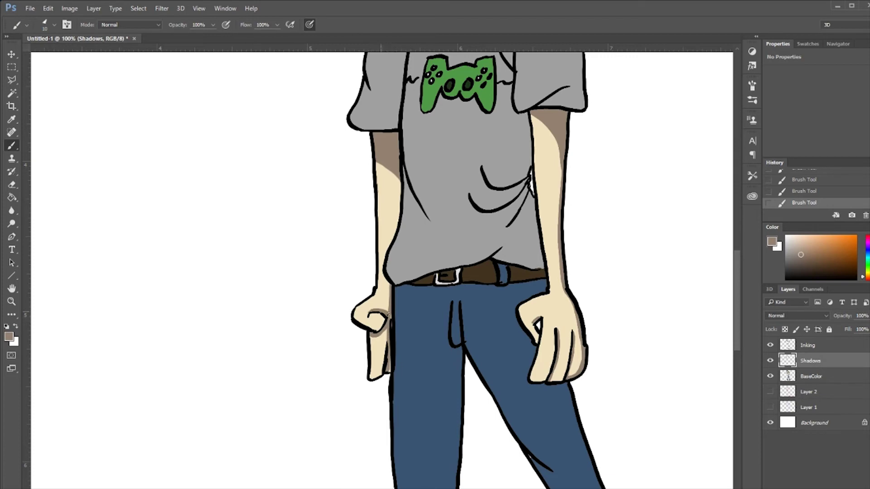
pyautogui.moveTo(379, 161); pyautogui.dragTo(386, 290)
pyautogui.moveTo(389, 224)
pyautogui.mouseDown()
pyautogui.moveTo(388, 170)
pyautogui.moveTo(398, 226)
pyautogui.moveTo(392, 213)
pyautogui.mouseUp()
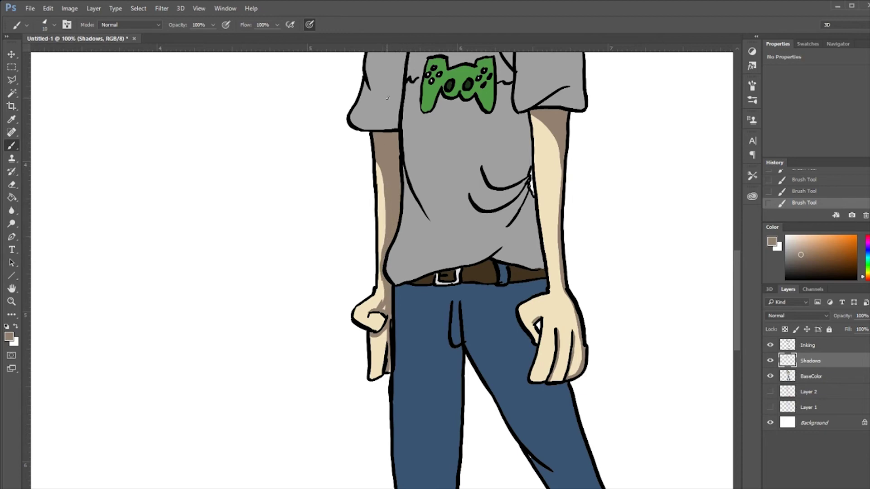
pyautogui.press('e')
pyautogui.moveTo(378, 235); pyautogui.dragTo(374, 279)
pyautogui.moveTo(390, 318)
pyautogui.mouseDown()
pyautogui.moveTo(386, 362)
pyautogui.moveTo(386, 341)
pyautogui.mouseUp()
pyautogui.moveTo(371, 335)
pyautogui.mouseDown()
pyautogui.moveTo(380, 349)
pyautogui.moveTo(381, 296)
pyautogui.mouseUp()
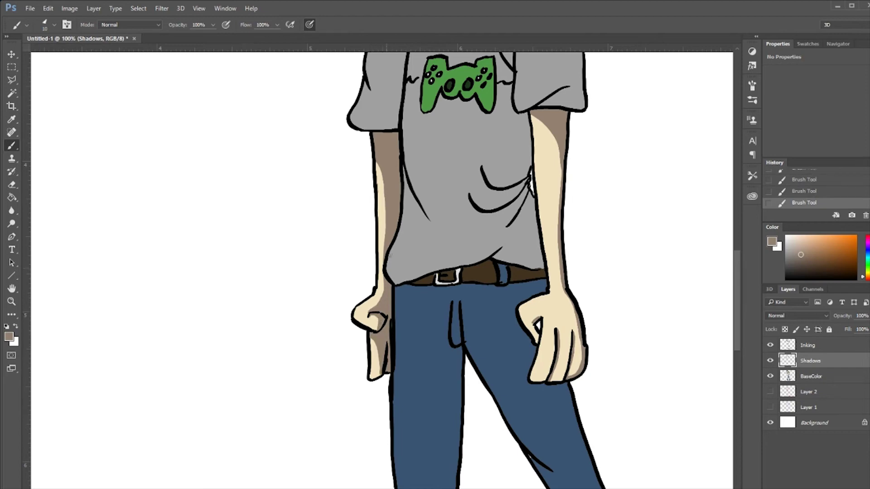
pyautogui.moveTo(533, 324); pyautogui.dragTo(536, 334)
# - Sample the shirt's gray and darken it as the brush color for the shirt shadows
pyautogui.moveTo(737, 292); pyautogui.dragTo(741, 264)
pyautogui.press('i')
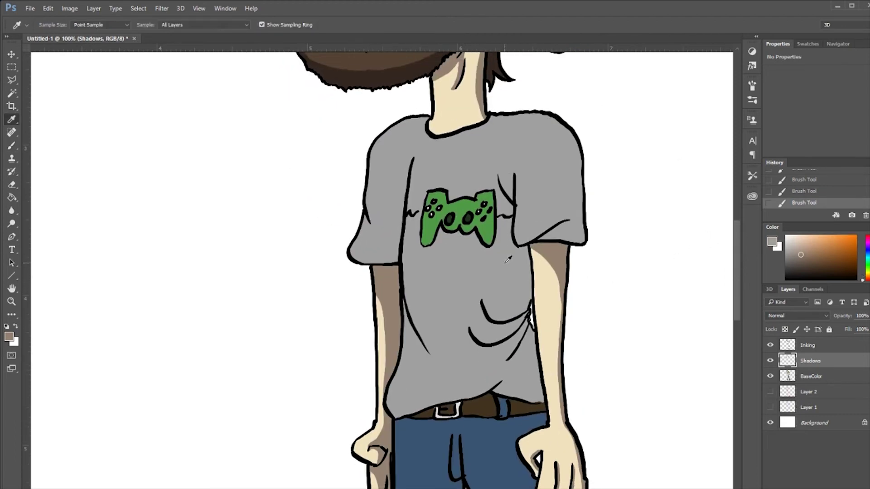
pyautogui.click(506, 240)
pyautogui.click(9, 336)
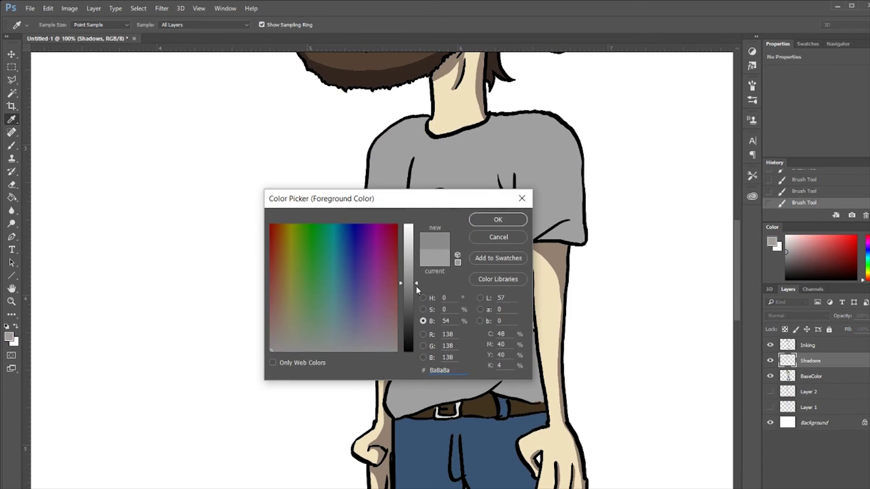
pyautogui.click(500, 219)
pyautogui.press('b')
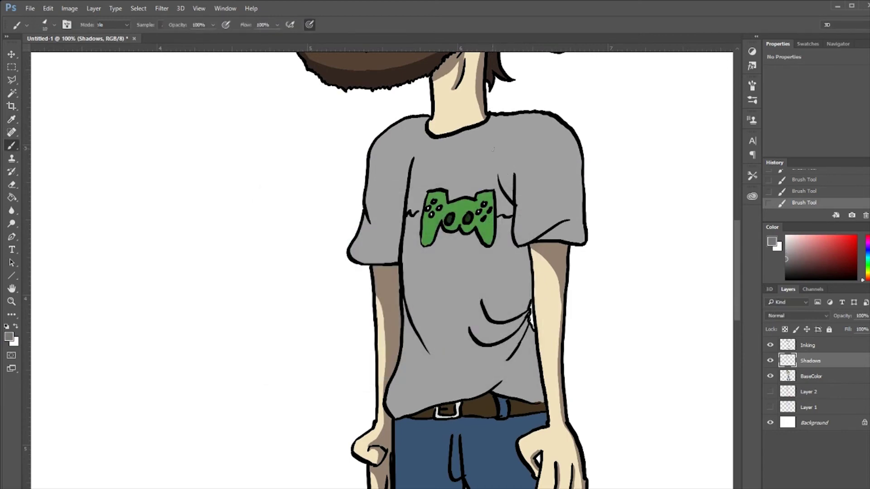
# - Paint dark gray shadows along the shirt's side, waist creases and hem corner on the viewer's right
pyautogui.moveTo(498, 167)
pyautogui.mouseDown()
pyautogui.moveTo(514, 195)
pyautogui.moveTo(494, 168)
pyautogui.moveTo(515, 208)
pyautogui.moveTo(512, 202)
pyautogui.moveTo(510, 236)
pyautogui.moveTo(517, 246)
pyautogui.moveTo(521, 230)
pyautogui.moveTo(530, 270)
pyautogui.mouseUp()
pyautogui.moveTo(483, 308)
pyautogui.mouseDown()
pyautogui.moveTo(515, 311)
pyautogui.moveTo(508, 329)
pyautogui.moveTo(488, 318)
pyautogui.moveTo(506, 326)
pyautogui.moveTo(524, 291)
pyautogui.moveTo(484, 340)
pyautogui.moveTo(469, 331)
pyautogui.moveTo(485, 340)
pyautogui.mouseUp()
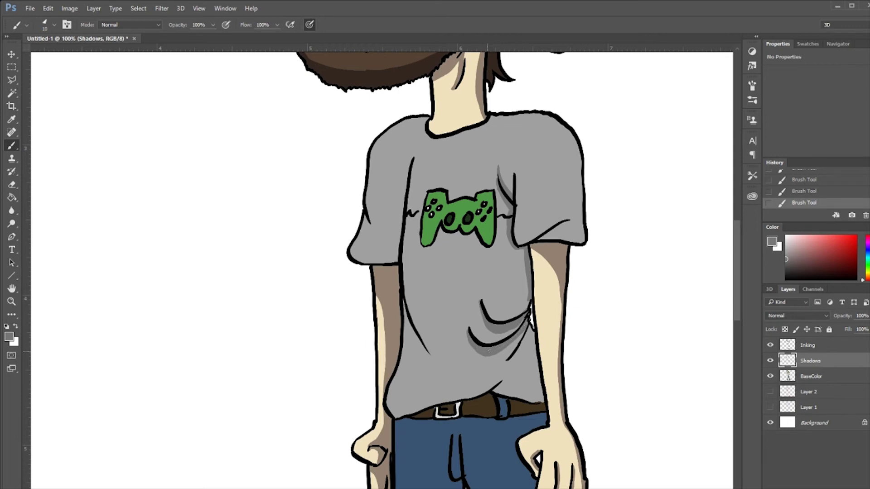
pyautogui.moveTo(528, 319)
pyautogui.mouseDown()
pyautogui.moveTo(503, 364)
pyautogui.moveTo(535, 335)
pyautogui.moveTo(535, 361)
pyautogui.moveTo(507, 361)
pyautogui.mouseUp()
pyautogui.moveTo(501, 382); pyautogui.dragTo(527, 397)
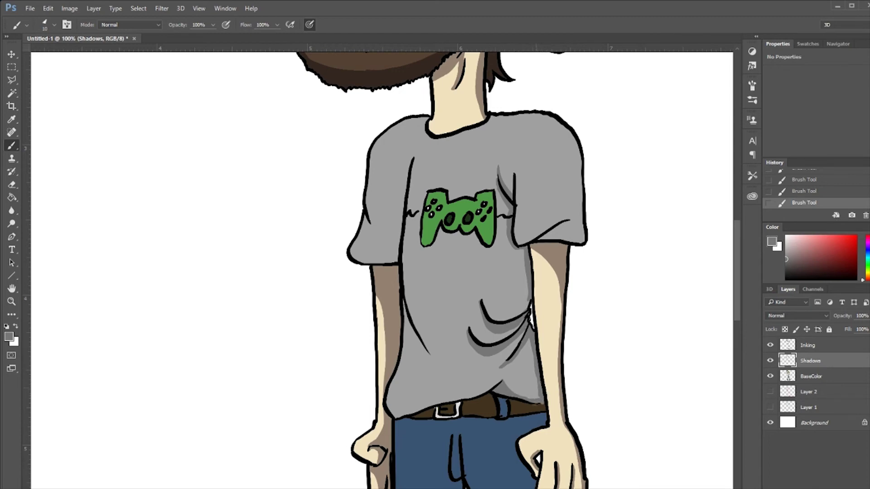
# - Undo the last three strokes and repaint the shadow at the shirt's hem corner on the viewer's right
pyautogui.hotkey('ctrl', 'alt', 'z')
pyautogui.hotkey('ctrl', 'alt', 'z')
pyautogui.hotkey('ctrl', 'alt', 'z')
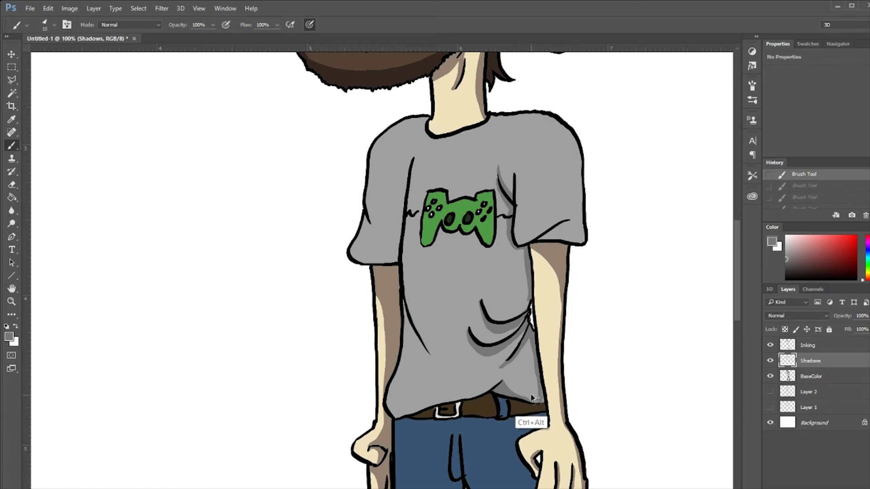
pyautogui.moveTo(530, 402)
pyautogui.mouseDown()
pyautogui.moveTo(543, 395)
pyautogui.moveTo(533, 399)
pyautogui.mouseUp()
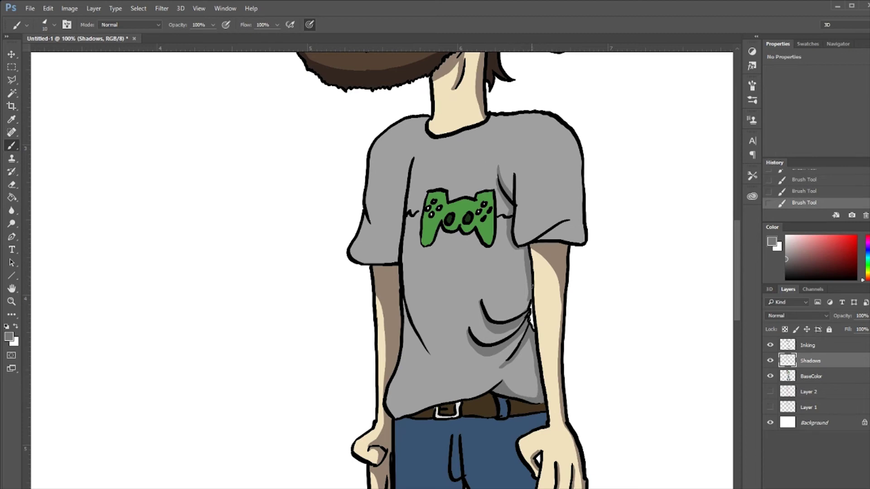
# - Shade the sleeve fold on the viewer's right, and the sleeve seam and side crease on the viewer's left
pyautogui.moveTo(537, 240)
pyautogui.mouseDown()
pyautogui.moveTo(568, 220)
pyautogui.moveTo(549, 239)
pyautogui.moveTo(564, 233)
pyautogui.mouseUp()
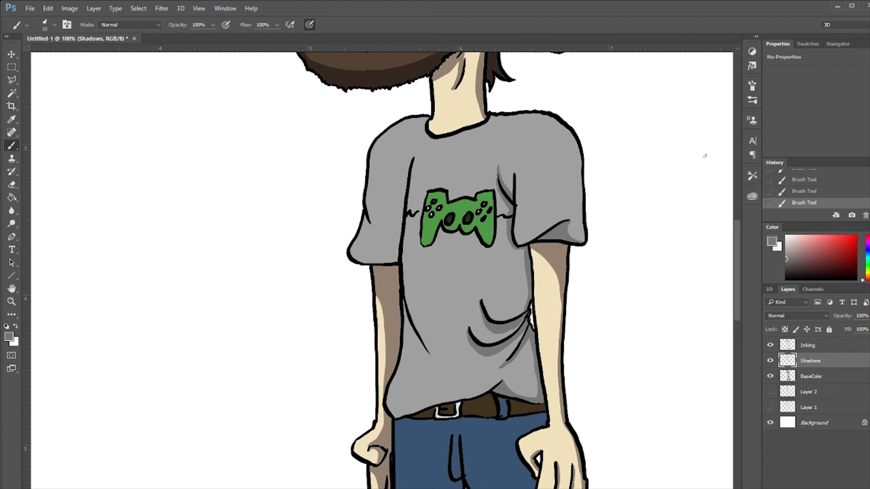
pyautogui.moveTo(411, 174); pyautogui.dragTo(398, 261)
pyautogui.moveTo(403, 297); pyautogui.dragTo(430, 351)
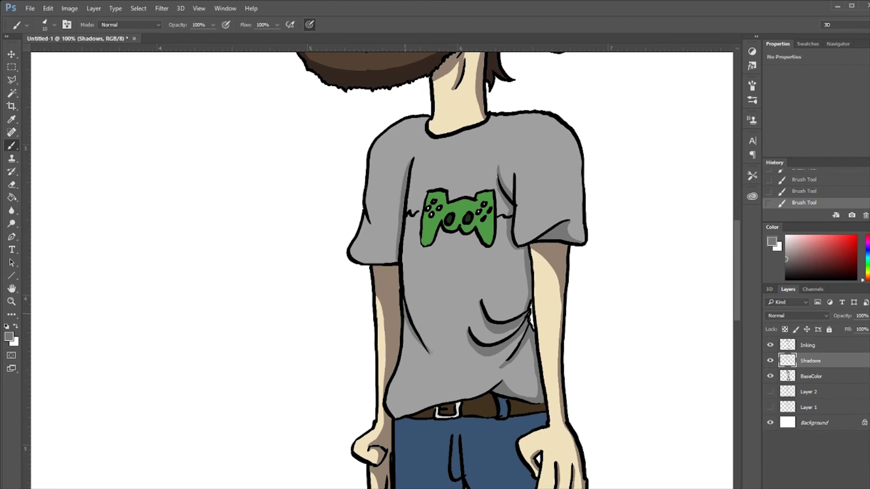
pyautogui.moveTo(403, 309); pyautogui.dragTo(426, 355)
pyautogui.click(430, 352)
pyautogui.moveTo(404, 300); pyautogui.dragTo(428, 353)
pyautogui.moveTo(403, 272); pyautogui.dragTo(407, 312)
# - Sample the jeans' blue and set a darker blue as the brush color
pyautogui.moveTo(737, 317); pyautogui.dragTo(743, 352)
pyautogui.keyDown('alt'); pyautogui.click(563, 340); pyautogui.keyUp('alt')
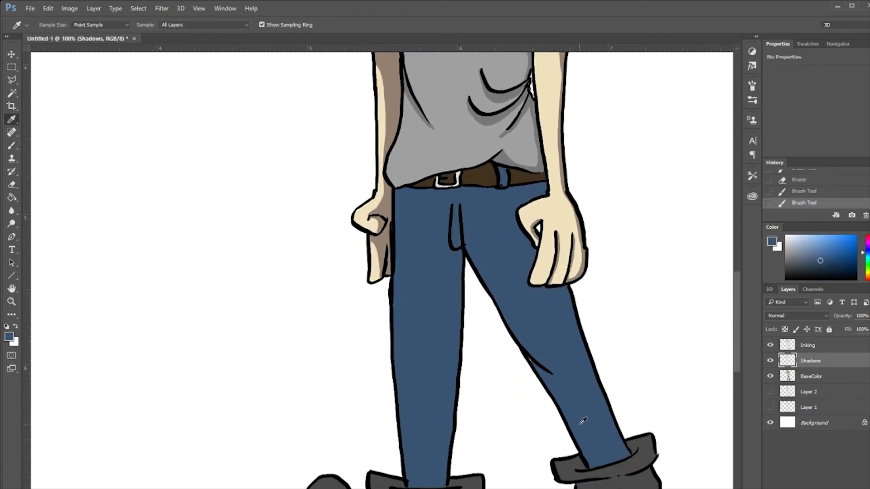
pyautogui.click(9, 337)
pyautogui.moveTo(408, 296); pyautogui.dragTo(403, 311)
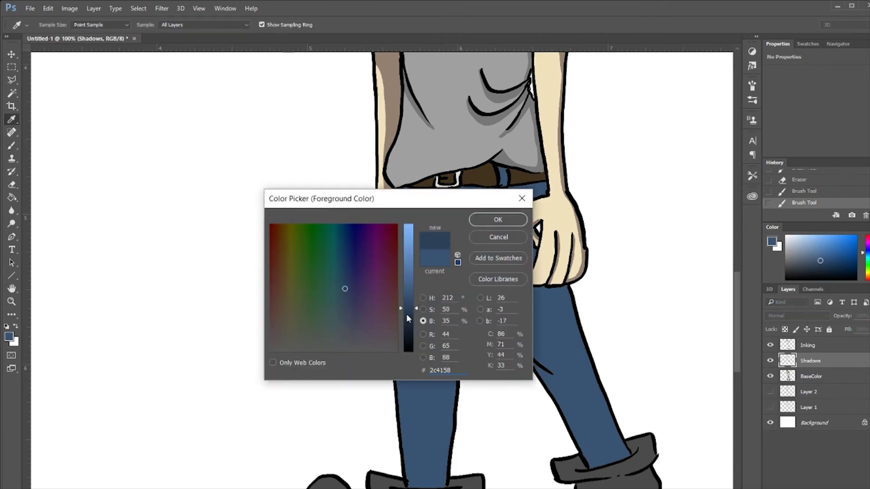
pyautogui.press('b')
pyautogui.click(498, 220)
# - Paint dark blue shadows on the jeans' fly, waistband, around the hand and along both legs, filling the outlined leg area
pyautogui.moveTo(454, 206); pyautogui.dragTo(454, 246)
pyautogui.moveTo(395, 190)
pyautogui.mouseDown()
pyautogui.moveTo(485, 190)
pyautogui.moveTo(524, 201)
pyautogui.moveTo(545, 193)
pyautogui.moveTo(525, 189)
pyautogui.moveTo(541, 188)
pyautogui.mouseUp()
pyautogui.moveTo(539, 225); pyautogui.dragTo(538, 232)
pyautogui.moveTo(527, 198)
pyautogui.mouseDown()
pyautogui.moveTo(530, 268)
pyautogui.moveTo(573, 319)
pyautogui.moveTo(532, 259)
pyautogui.moveTo(565, 303)
pyautogui.moveTo(590, 366)
pyautogui.moveTo(576, 318)
pyautogui.moveTo(534, 364)
pyautogui.moveTo(550, 374)
pyautogui.moveTo(591, 317)
pyautogui.moveTo(600, 463)
pyautogui.moveTo(626, 456)
pyautogui.mouseUp()
pyautogui.moveTo(451, 252); pyautogui.dragTo(433, 487)
pyautogui.click(12, 197)
pyautogui.click(453, 340)
pyautogui.press('b')
# - Shade the sole and heel of the shoe on the viewer's left with a darker version of its sampled gray, filling the outlined area
pyautogui.scroll(-3, 451, 213)
pyautogui.keyDown('alt'); pyautogui.click(452, 383); pyautogui.keyUp('alt')
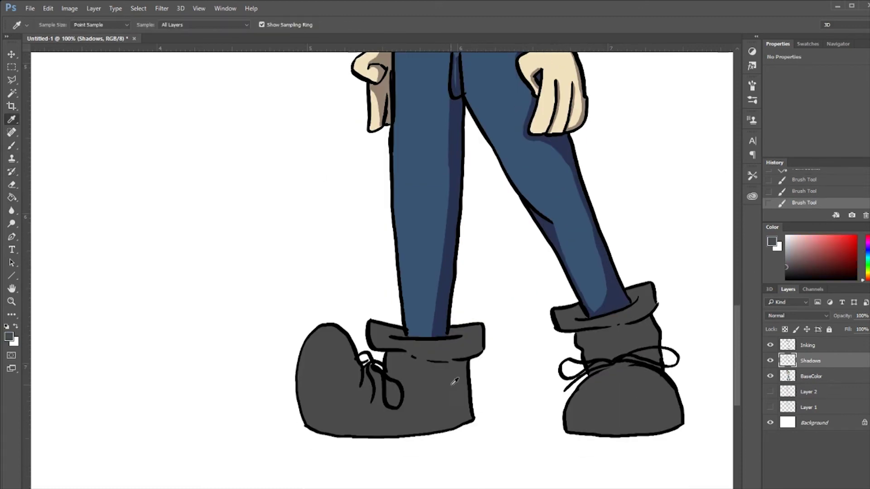
pyautogui.moveTo(407, 356)
pyautogui.mouseDown()
pyautogui.moveTo(452, 361)
pyautogui.moveTo(448, 421)
pyautogui.mouseUp()
pyautogui.hotkey('ctrl', 'z')
pyautogui.moveTo(304, 415); pyautogui.dragTo(448, 419)
pyautogui.click(11, 197)
pyautogui.click(462, 399)
# - Paint dark gray shadows on the cuff and around the laces of the shoe on the viewer's left
pyautogui.press('b')
pyautogui.moveTo(449, 334); pyautogui.dragTo(467, 331)
pyautogui.moveTo(460, 336)
pyautogui.mouseDown()
pyautogui.moveTo(477, 325)
pyautogui.moveTo(468, 328)
pyautogui.mouseUp()
pyautogui.moveTo(458, 338)
pyautogui.mouseDown()
pyautogui.moveTo(478, 327)
pyautogui.moveTo(475, 351)
pyautogui.moveTo(454, 359)
pyautogui.mouseUp()
pyautogui.moveTo(386, 382); pyautogui.dragTo(403, 405)
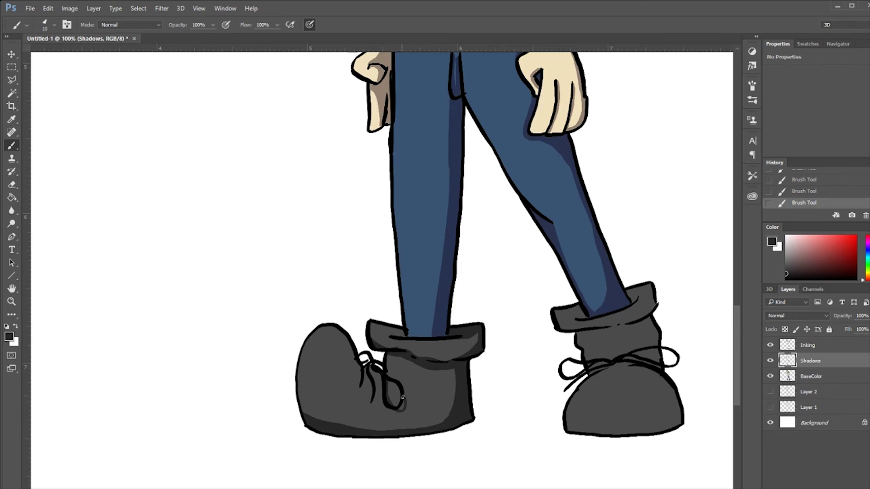
# - Outline dark gray shadow areas on the cuff, ankle, laces and toe of the shoe on the viewer's right
pyautogui.moveTo(628, 356); pyautogui.dragTo(657, 363)
pyautogui.moveTo(656, 342)
pyautogui.mouseDown()
pyautogui.moveTo(591, 369)
pyautogui.moveTo(603, 378)
pyautogui.mouseUp()
pyautogui.moveTo(567, 403); pyautogui.dragTo(680, 412)
pyautogui.moveTo(577, 345)
pyautogui.mouseDown()
pyautogui.moveTo(651, 321)
pyautogui.moveTo(661, 363)
pyautogui.mouseUp()
pyautogui.moveTo(609, 328); pyautogui.dragTo(627, 325)
pyautogui.moveTo(644, 290); pyautogui.dragTo(623, 323)
pyautogui.moveTo(629, 301); pyautogui.dragTo(645, 295)
pyautogui.moveTo(572, 316)
pyautogui.mouseDown()
pyautogui.moveTo(627, 322)
pyautogui.moveTo(606, 337)
pyautogui.mouseUp()
# - Fill the outlined shadow areas on the shoe on the viewer's right and touch up around its cuff and laces
pyautogui.press('g')
pyautogui.click(646, 292)
pyautogui.click(614, 332)
pyautogui.click(655, 335)
pyautogui.click(653, 425)
pyautogui.press('b')
pyautogui.click(651, 327)
pyautogui.moveTo(633, 364); pyautogui.dragTo(607, 366)
# - Add a new layer above Shadows and name it HighLights
pyautogui.hotkey('ctrl', 'shift', 'alt', 'n')
pyautogui.doubleClick(811, 361)
pyautogui.write('HighLights')
pyautogui.press('Return')
# - Sample the beard's brown and set a slightly lighter brown as the brush color
pyautogui.moveTo(738, 317); pyautogui.dragTo(754, 181)
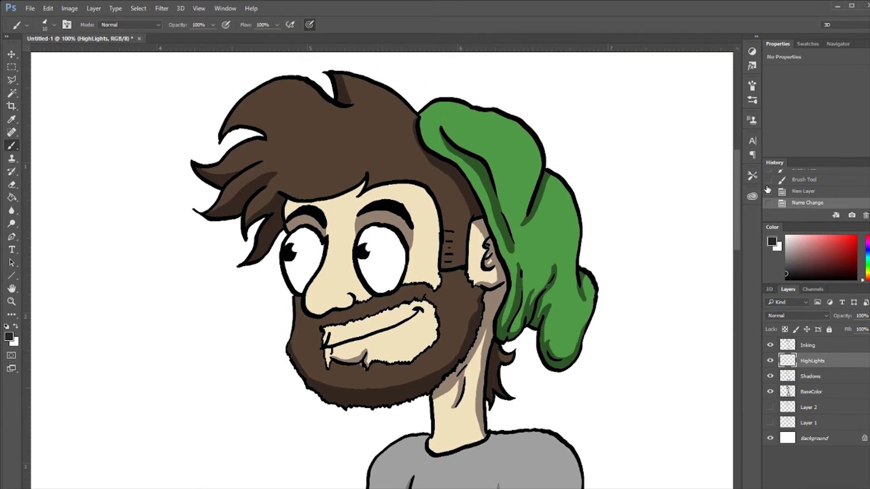
pyautogui.press('i')
pyautogui.click(300, 308)
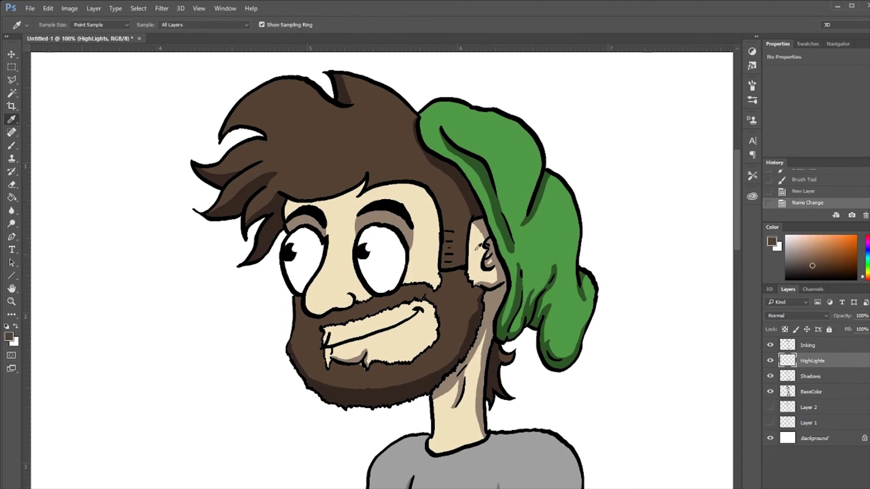
pyautogui.click(9, 337)
pyautogui.moveTo(409, 290); pyautogui.dragTo(417, 301)
pyautogui.click(496, 220)
pyautogui.press('b')
# - Move the HighLights layer below Shadows and clip it to the BaseColor layer
pyautogui.moveTo(815, 365); pyautogui.dragTo(813, 379)
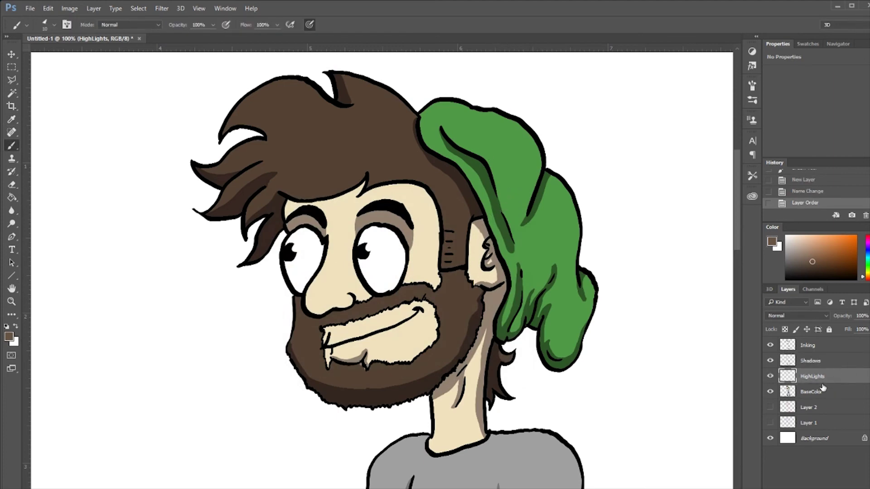
pyautogui.keyDown('alt'); pyautogui.click(835, 383); pyautogui.keyUp('alt')
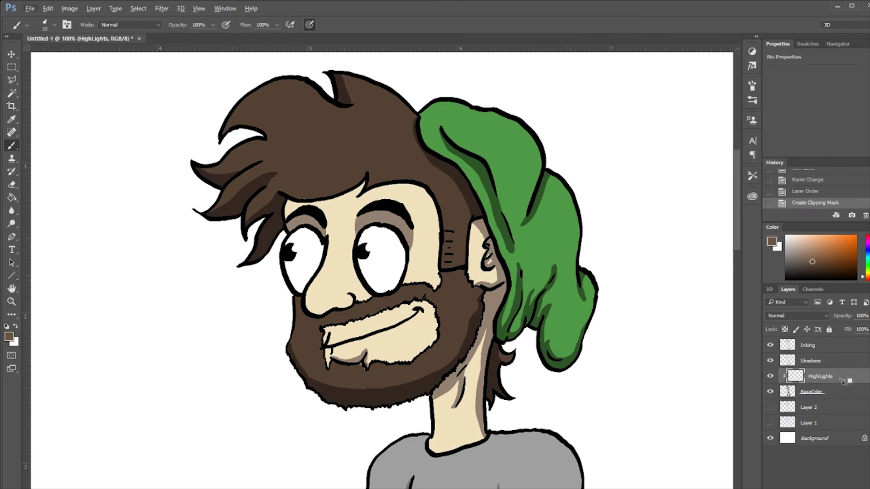
pyautogui.keyDown('alt'); pyautogui.click(843, 381); pyautogui.keyUp('alt')
pyautogui.keyDown('alt'); pyautogui.click(844, 381); pyautogui.keyUp('alt')
# - Paint light brown highlight edges along the top tuft and the front locks of hair
pyautogui.moveTo(232, 114); pyautogui.dragTo(317, 88)
pyautogui.moveTo(222, 135); pyautogui.dragTo(237, 111)
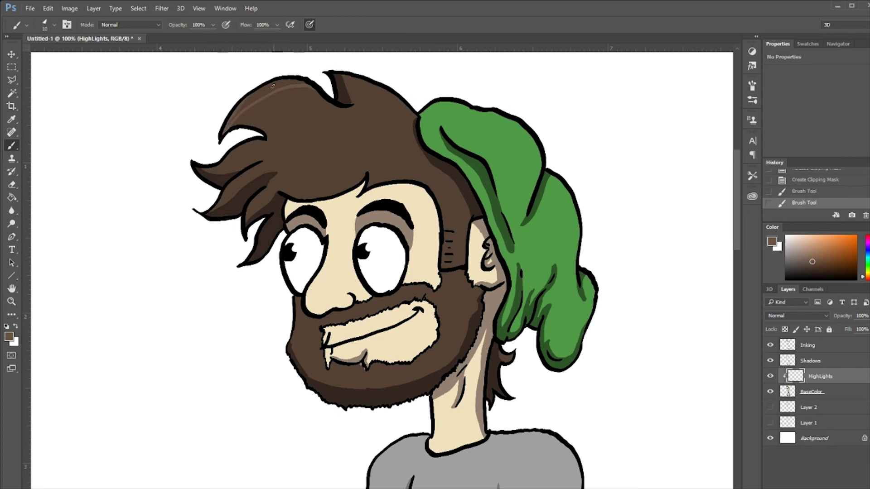
pyautogui.moveTo(214, 164); pyautogui.dragTo(267, 141)
pyautogui.moveTo(250, 207)
pyautogui.mouseDown()
pyautogui.moveTo(258, 196)
pyautogui.moveTo(229, 183)
pyautogui.mouseUp()
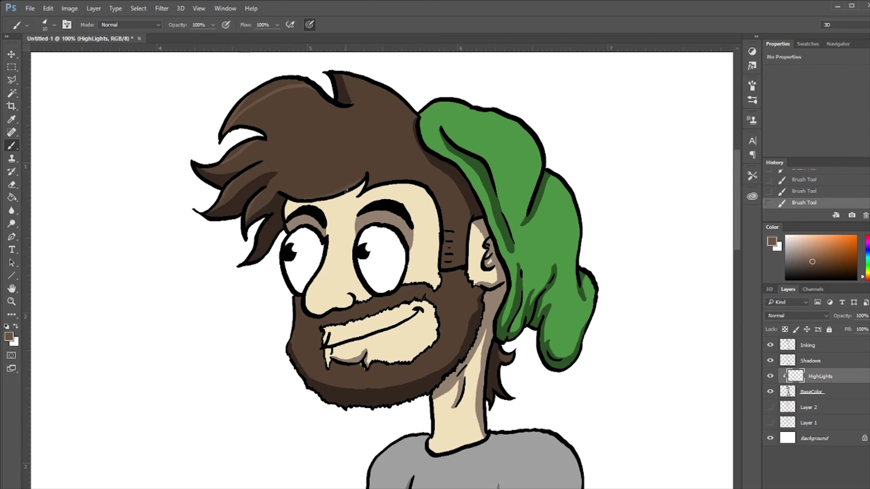
# - Fill the outlined highlight on the top tuft of hair and touch up the highlights on the front locks
pyautogui.click(12, 197)
pyautogui.click(262, 103)
pyautogui.press('b')
pyautogui.moveTo(232, 120); pyautogui.dragTo(247, 103)
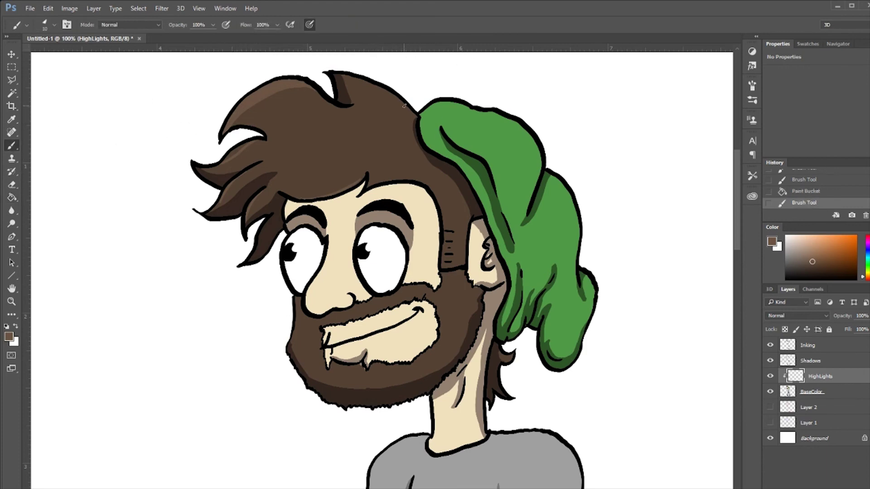
pyautogui.moveTo(224, 161); pyautogui.dragTo(249, 140)
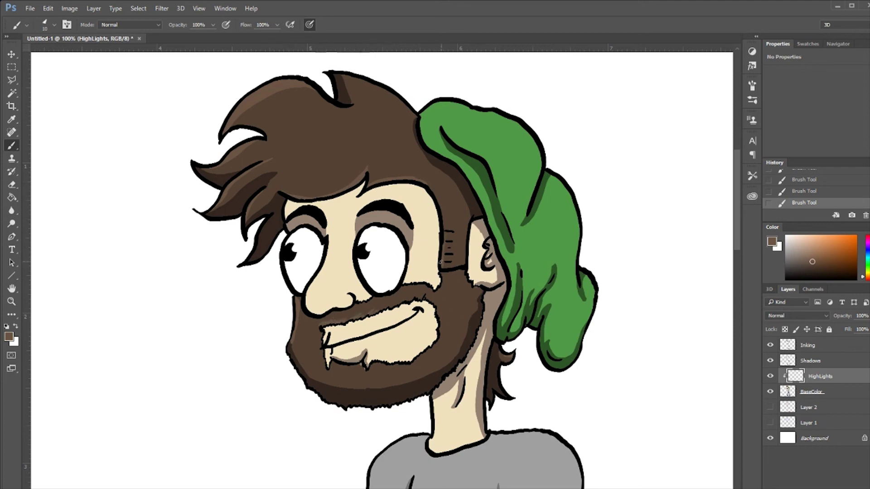
# - Replace the solid ink line between sideburn and beard with a broken line, filling the brown base color beneath it
pyautogui.click(820, 348)
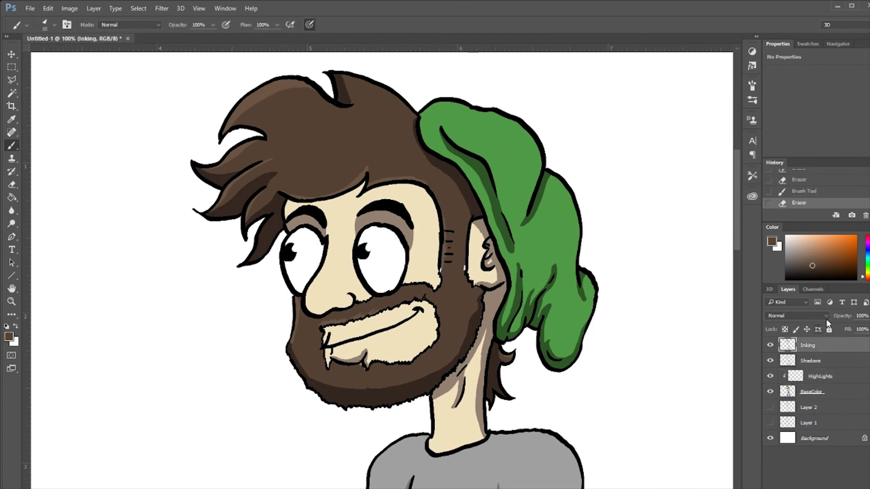
pyautogui.click(815, 392)
pyautogui.click(464, 268)
pyautogui.press('x')
pyautogui.click(815, 346)
pyautogui.moveTo(443, 273); pyautogui.dragTo(463, 272)
# - Paint thin light brown strands across the hair and beard on the HighLights layer, undoing misplaced strokes
pyautogui.click(819, 376)
pyautogui.press('x')
pyautogui.moveTo(309, 352); pyautogui.dragTo(316, 363)
pyautogui.moveTo(303, 138); pyautogui.dragTo(352, 149)
pyautogui.hotkey('ctrl', 'alt', 'z')
pyautogui.hotkey('ctrl', 'alt', 'z')
pyautogui.moveTo(354, 119); pyautogui.dragTo(403, 137)
pyautogui.moveTo(294, 179); pyautogui.dragTo(340, 183)
pyautogui.moveTo(276, 168); pyautogui.dragTo(303, 165)
pyautogui.hotkey('ctrl', 'alt', 'z')
pyautogui.moveTo(375, 100); pyautogui.dragTo(393, 109)
pyautogui.moveTo(421, 362); pyautogui.dragTo(423, 366)
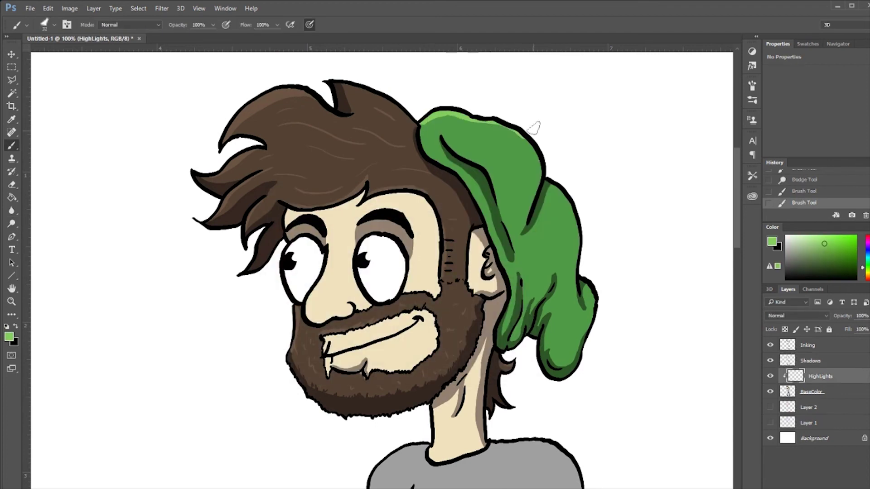
# - Paint a light green highlight along the upper edge of the cap
pyautogui.moveTo(533, 128)
pyautogui.mouseDown()
pyautogui.moveTo(541, 157)
pyautogui.moveTo(579, 207)
pyautogui.moveTo(427, 127)
pyautogui.mouseUp()
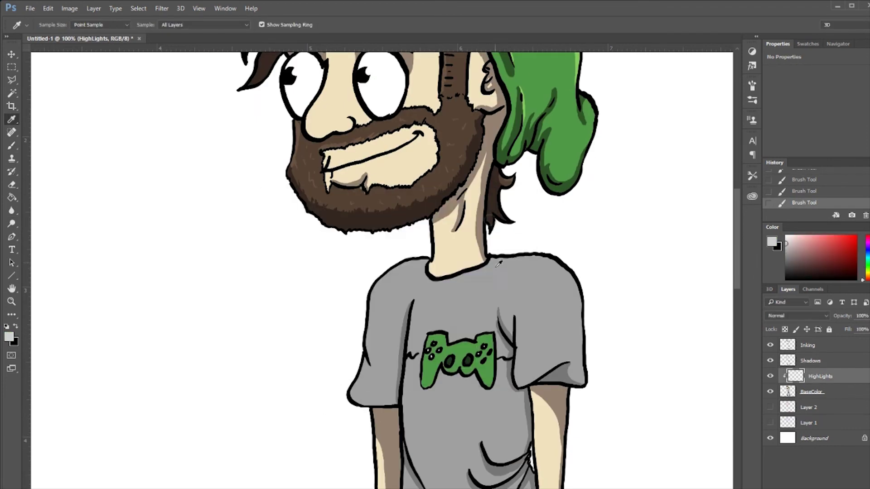
# - Paint light grey highlights along the shoulder, sleeve edge and chest fold of the T-shirt on the HighLights layer
pyautogui.moveTo(407, 265); pyautogui.dragTo(370, 317)
pyautogui.moveTo(362, 356); pyautogui.dragTo(354, 400)
pyautogui.moveTo(410, 306); pyautogui.dragTo(408, 351)
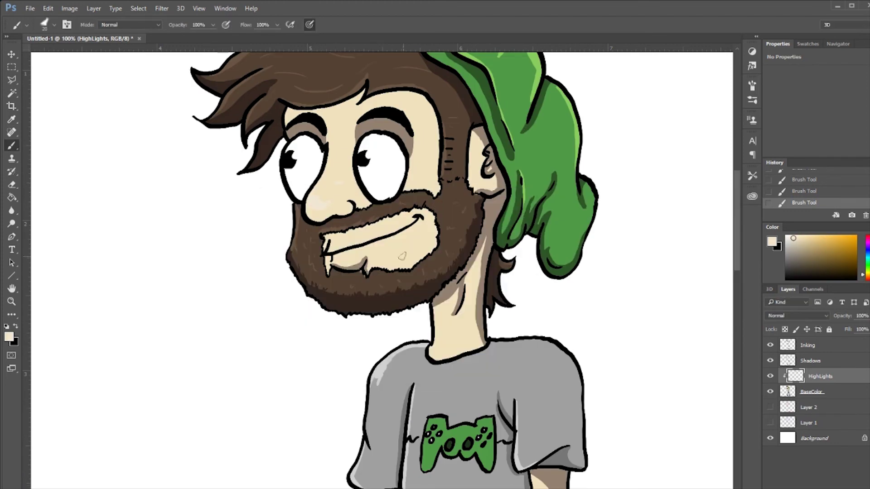
# - Choose a lighter blue than the jeans' base color and paint highlight streaks along both trouser legs
pyautogui.scroll(-5, 401, 256)
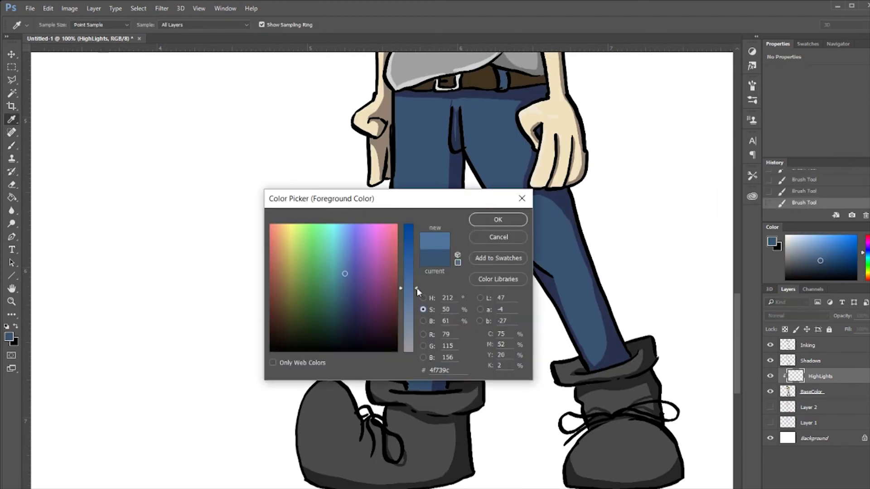
pyautogui.press('Return')
pyautogui.moveTo(410, 224); pyautogui.dragTo(398, 285)
pyautogui.moveTo(469, 152); pyautogui.dragTo(564, 279)
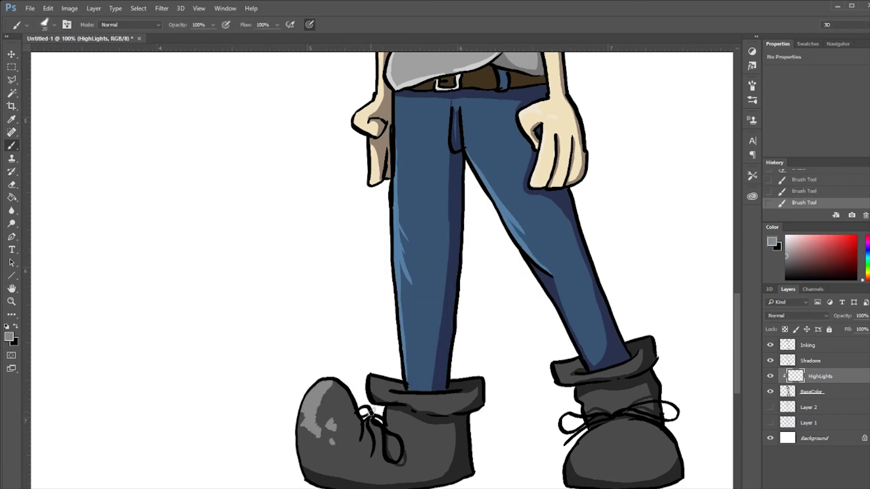
# - Paint lighter grey shine patches on the toes of both boots, breaking them up with small gaps
pyautogui.moveTo(579, 451); pyautogui.dragTo(634, 442)
pyautogui.moveTo(332, 430); pyautogui.dragTo(324, 376)
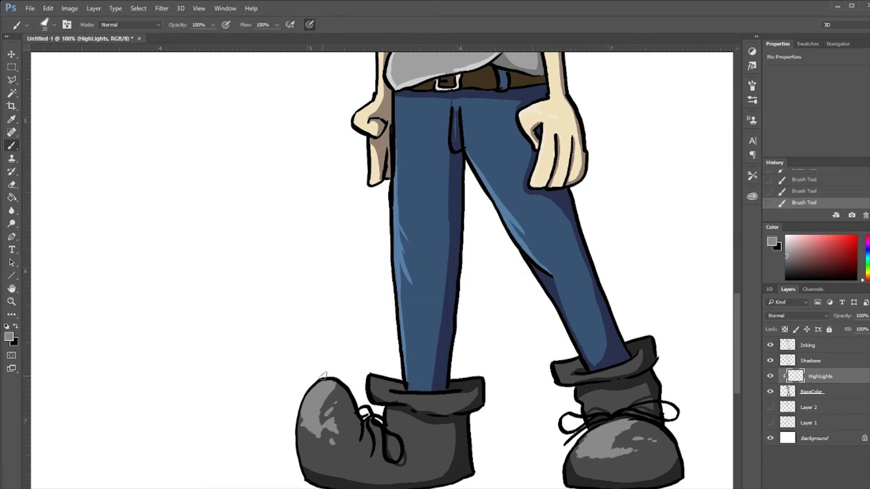
pyautogui.moveTo(317, 435)
pyautogui.mouseDown()
pyautogui.moveTo(305, 426)
pyautogui.moveTo(300, 404)
pyautogui.moveTo(336, 430)
pyautogui.mouseUp()
pyautogui.moveTo(319, 399)
pyautogui.mouseDown()
pyautogui.moveTo(312, 388)
pyautogui.moveTo(317, 419)
pyautogui.moveTo(334, 435)
pyautogui.mouseUp()
# - Paint grey highlights on the cuffs of both boots and erase the excess where it meets the trouser leg
pyautogui.moveTo(553, 368); pyautogui.dragTo(578, 363)
pyautogui.moveTo(371, 379); pyautogui.dragTo(401, 387)
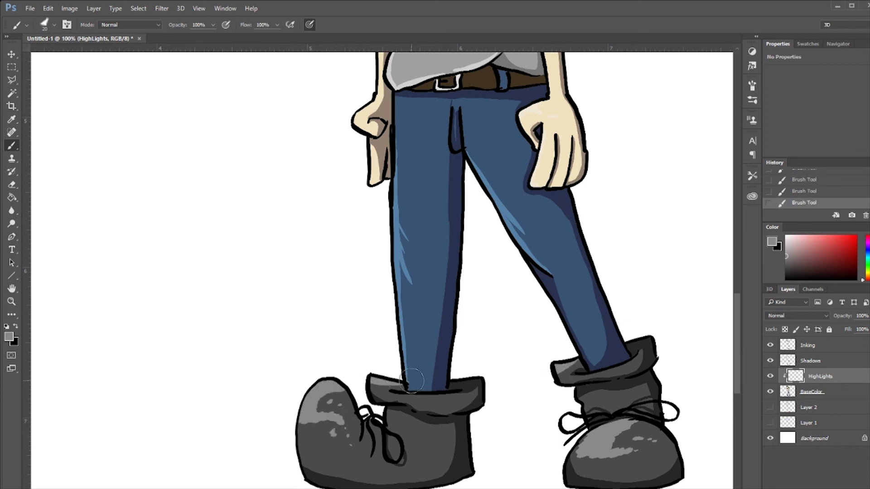
pyautogui.click(413, 383)
pyautogui.moveTo(558, 371); pyautogui.dragTo(576, 369)
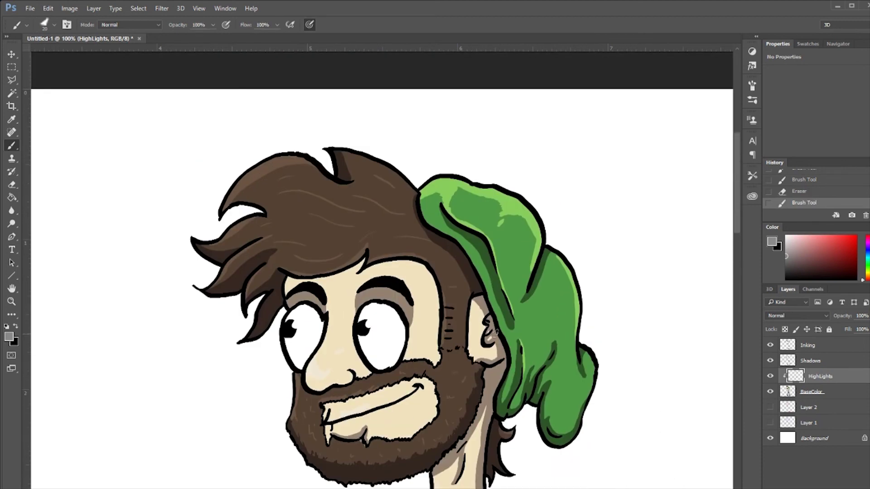
# - Sample a dark brown, switch to the Shadows layer and paint thin dark strands across the hair with a small brush
pyautogui.press('i')
pyautogui.click(480, 227)
pyautogui.click(811, 392)
pyautogui.click(810, 360)
pyautogui.press('b')
pyautogui.moveTo(288, 234)
pyautogui.mouseDown()
pyautogui.moveTo(340, 231)
pyautogui.moveTo(380, 246)
pyautogui.moveTo(308, 233)
pyautogui.mouseUp()
pyautogui.hotkey('ctrl', 'z')
pyautogui.click(274, 300)
pyautogui.press('b')
pyautogui.rightClick(330, 221)
pyautogui.moveTo(316, 237); pyautogui.dragTo(362, 232)
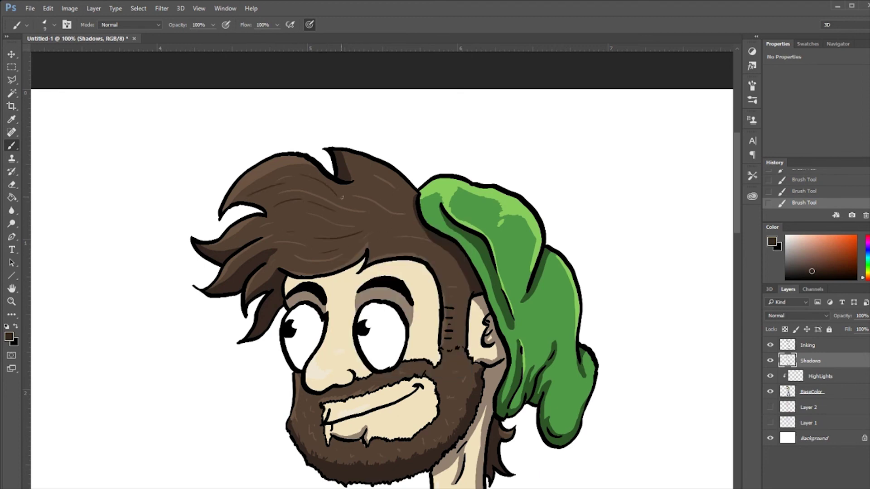
# - Continue the thin dark brown strands over the hair, sideburn and beard, undoing misplaced strokes
pyautogui.hotkey('ctrl', 'z')
pyautogui.hotkey('ctrl', 'alt', 'z')
pyautogui.moveTo(360, 207); pyautogui.dragTo(409, 222)
pyautogui.hotkey('ctrl', 'z')
pyautogui.moveTo(437, 274); pyautogui.dragTo(456, 275)
pyautogui.scroll(-3, 721, 342)
pyautogui.hotkey('ctrl', 'z')
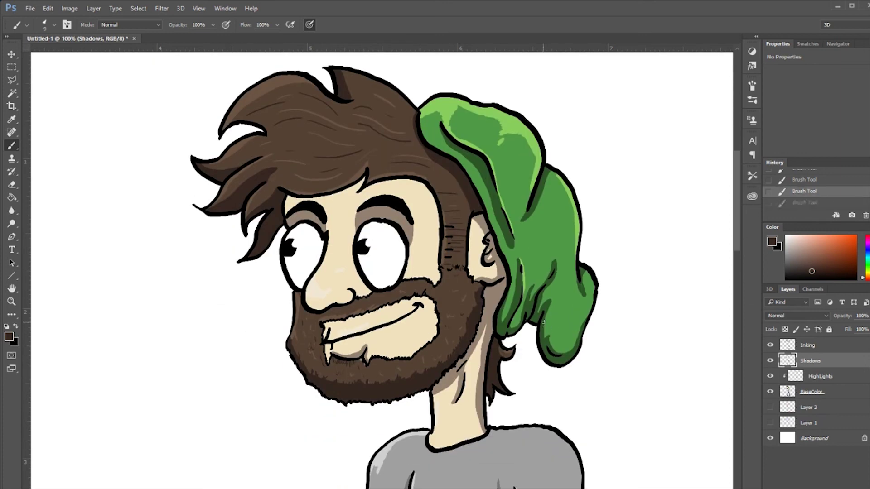
pyautogui.hotkey('ctrl', 'z')
# - Hide the Background layer briefly to check the character for unfilled areas, then show it again
pyautogui.hotkey('ctrl', '-')
pyautogui.hotkey('ctrl', '-')
pyautogui.hotkey('ctrl', '-')
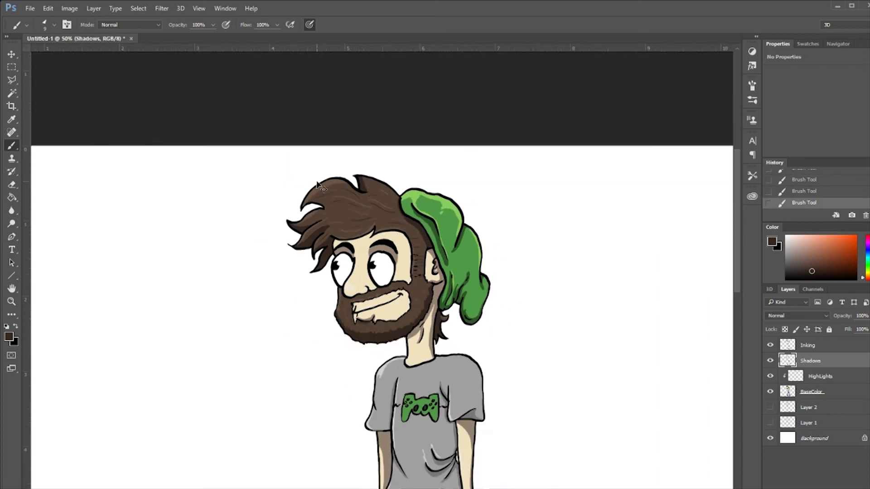
pyautogui.click(769, 438)
pyautogui.click(769, 438)
# - Sample white as the foreground color and set the angled brush size to 23 px for work on the eyes
pyautogui.press('alt')
pyautogui.click(383, 161)
pyautogui.press('b')
pyautogui.hotkey('ctrl', '+')
pyautogui.hotkey('ctrl', '+')
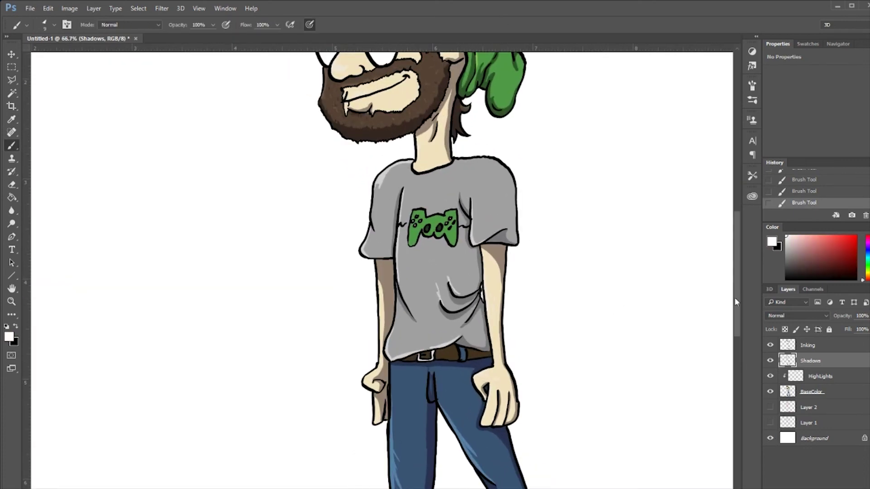
pyautogui.scroll(5, 414, 181)
pyautogui.rightClick(414, 174)
pyautogui.moveTo(442, 178)
pyautogui.mouseDown()
pyautogui.moveTo(458, 174)
pyautogui.moveTo(446, 175)
pyautogui.mouseUp()
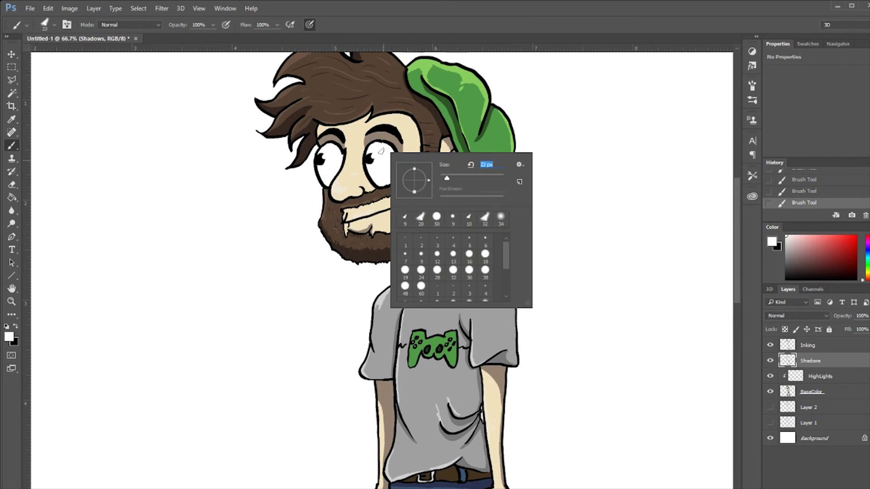
pyautogui.press('Return')
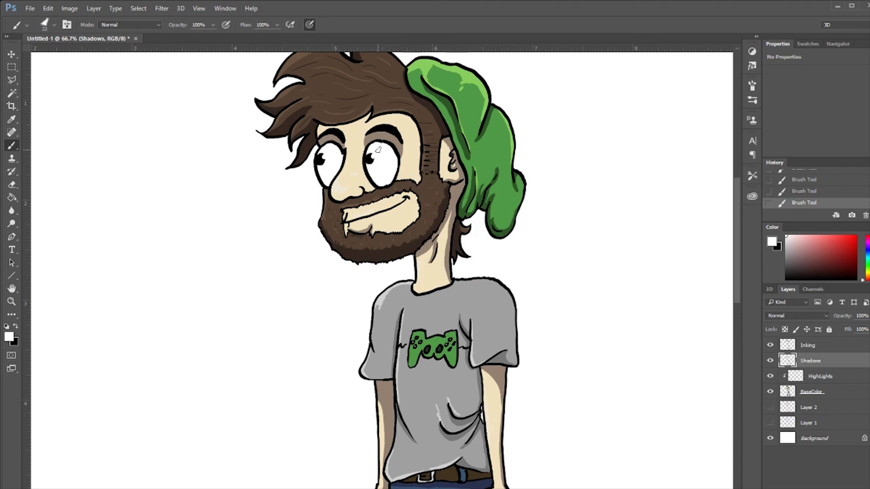
# - Fill both eyeballs with white on the Shadows layer using the Paint Bucket, hiding the Background layer to expose the gaps
pyautogui.click(12, 197)
pyautogui.click(336, 174)
pyautogui.click(770, 438)
pyautogui.click(386, 179)
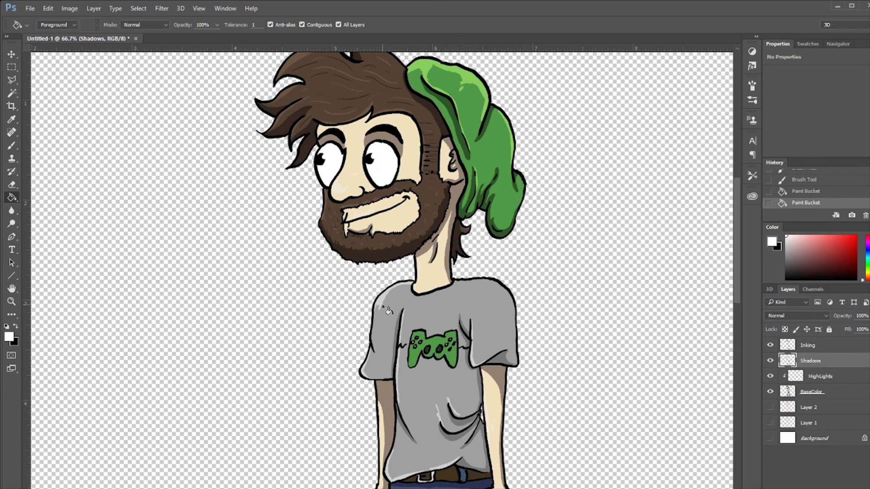
# - Review the whole character with the Background layer hidden and shown
pyautogui.click(772, 438)
pyautogui.click(772, 438)
pyautogui.hotkey('ctrl', '0')
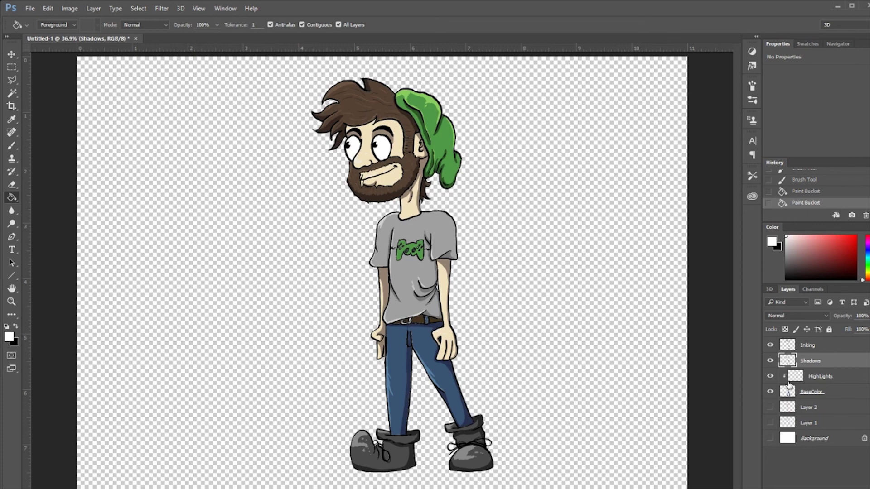
pyautogui.click(770, 438)
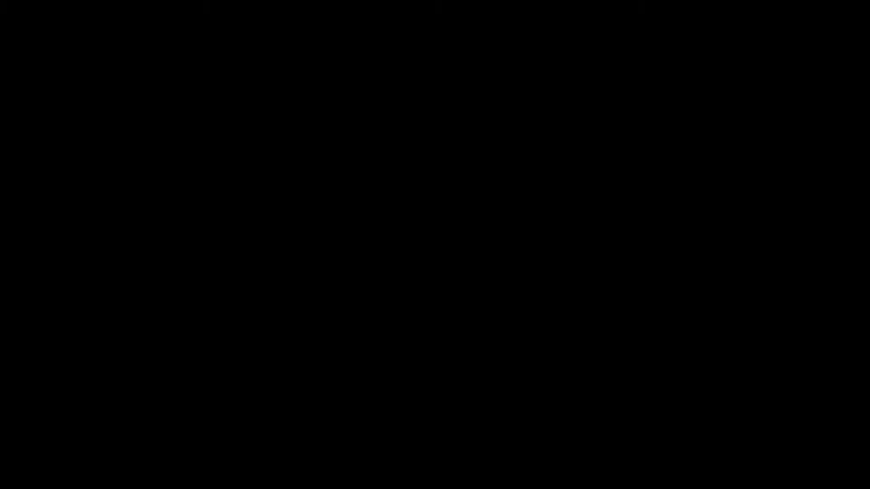